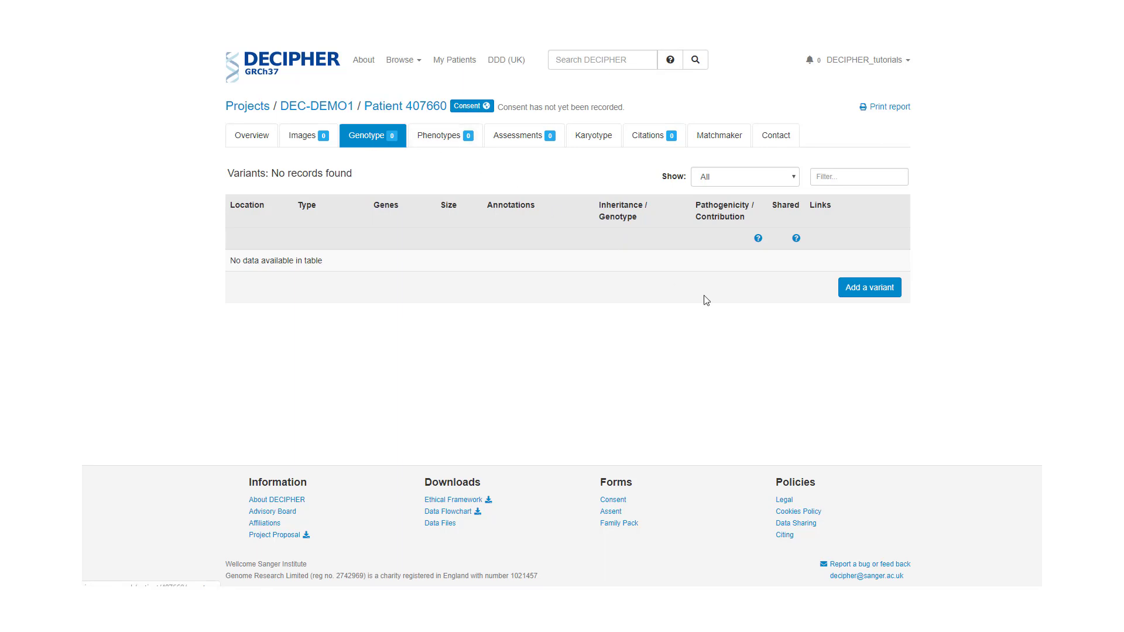
# Step: Begin a new Deletion variant for the patient and bring up the genome assembly choices
pyautogui.click(850, 290)
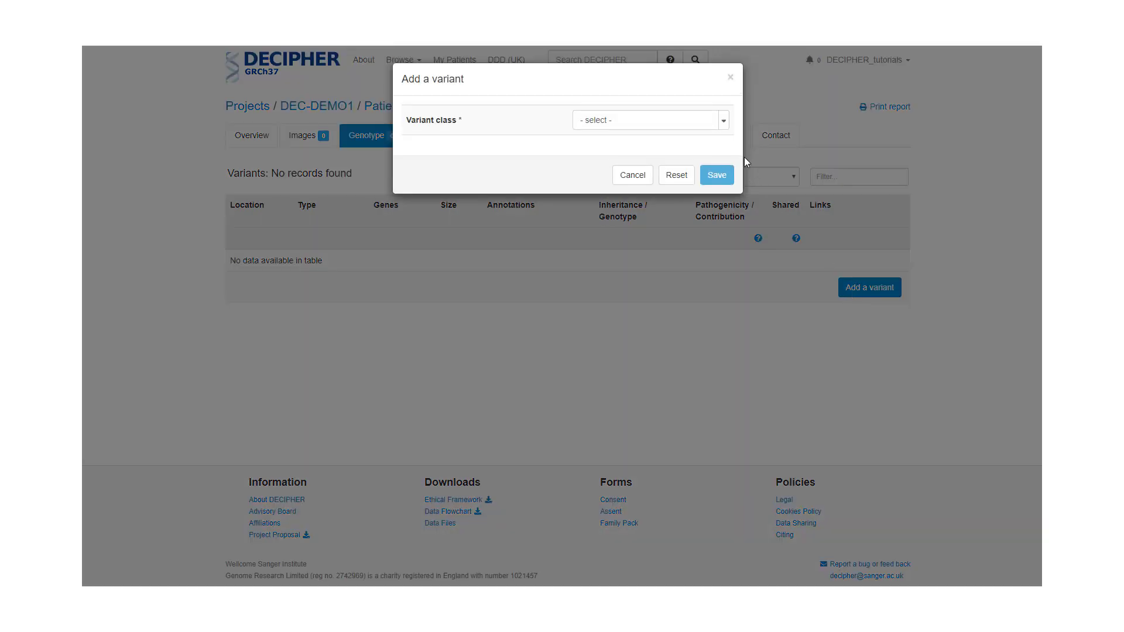
pyautogui.click(724, 123)
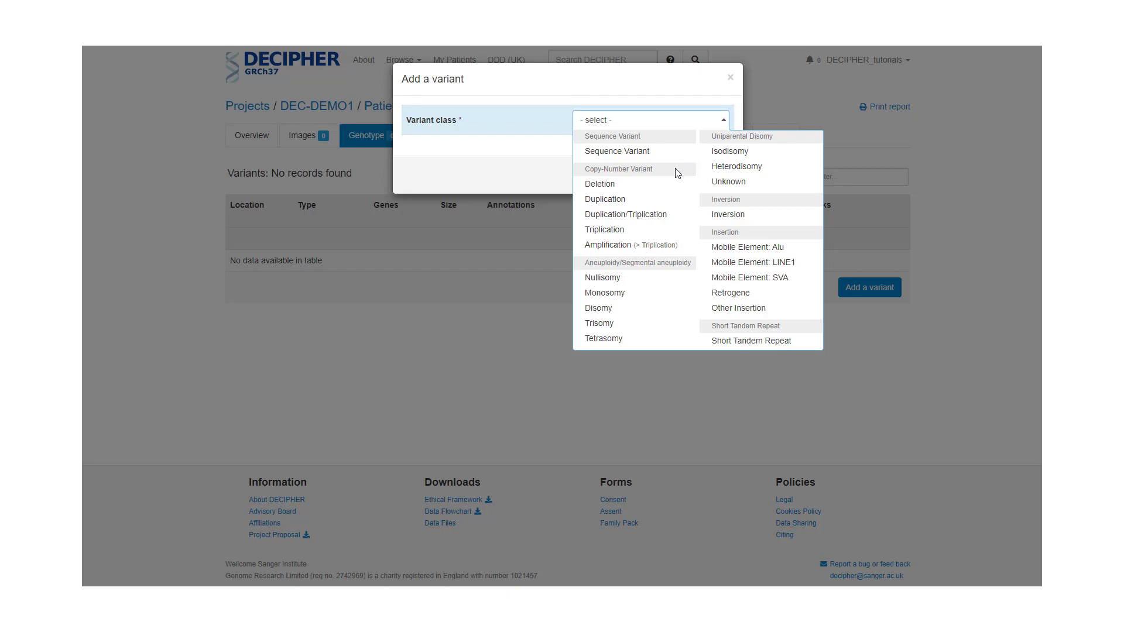
pyautogui.click(648, 187)
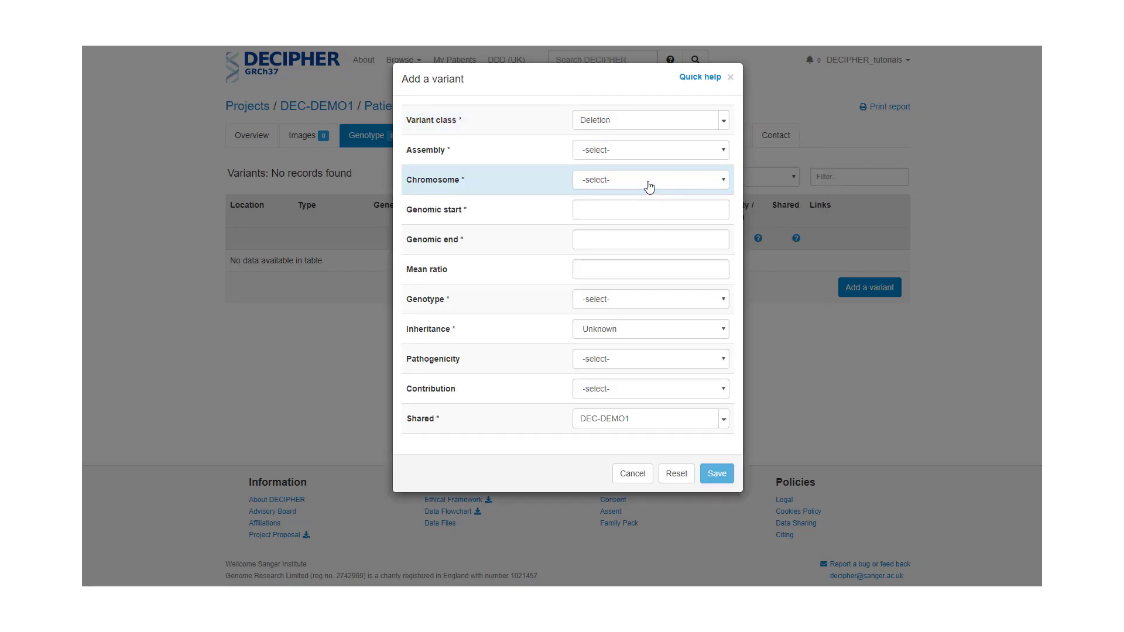
pyautogui.click(719, 155)
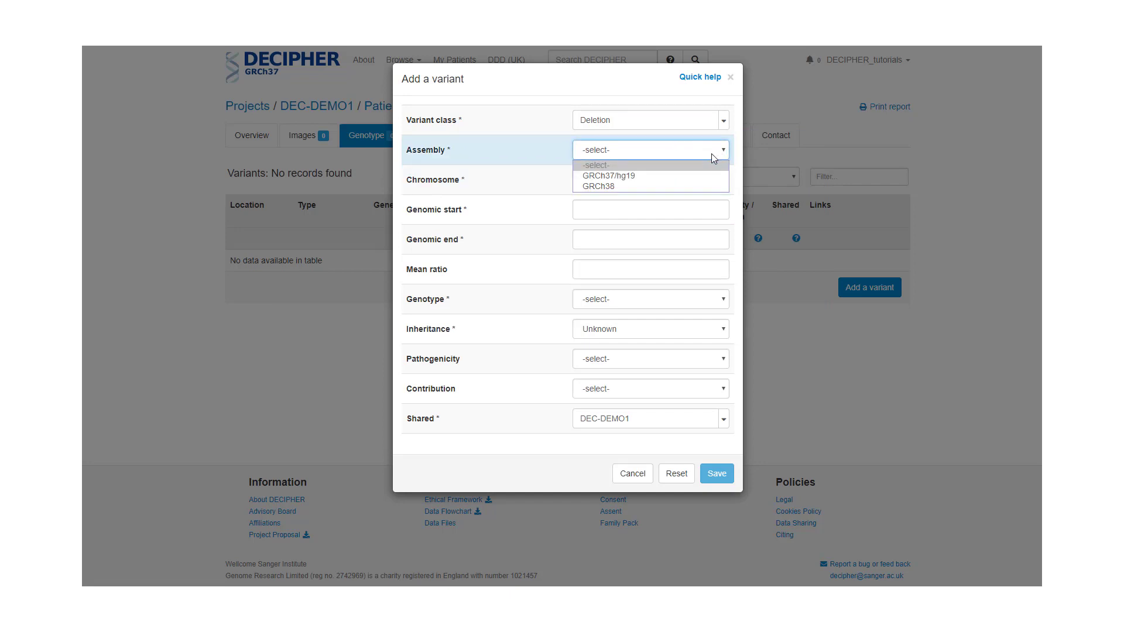
# Step: Use assembly GRCh37/hg19 and chromosome 6, enter genomic start 156392359, and start the genomic end
pyautogui.click(700, 178)
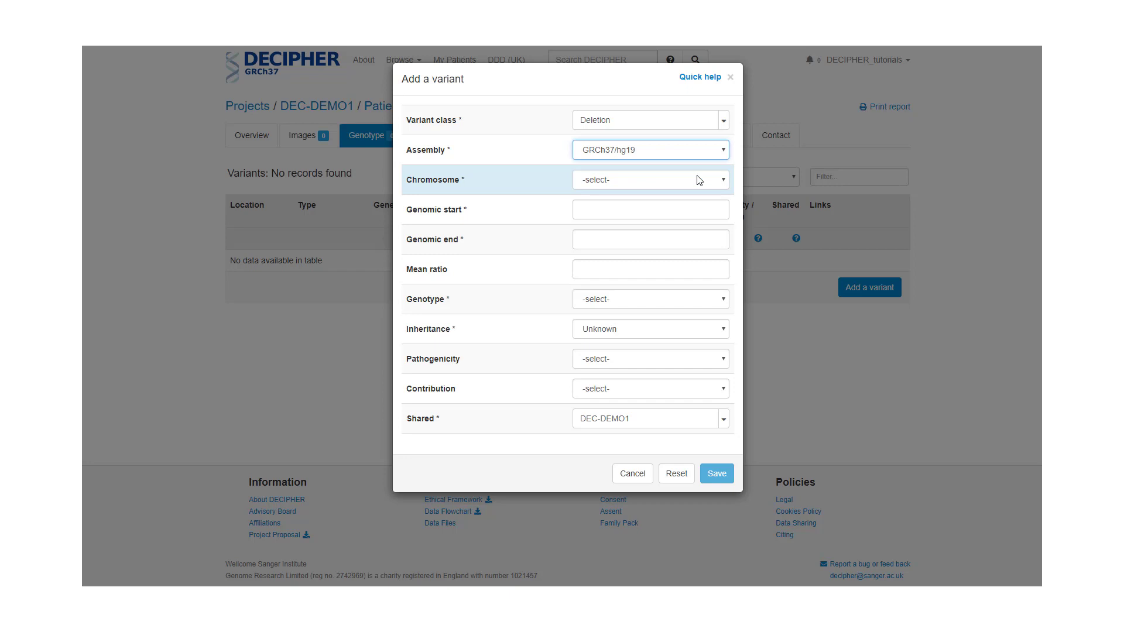
pyautogui.click(699, 180)
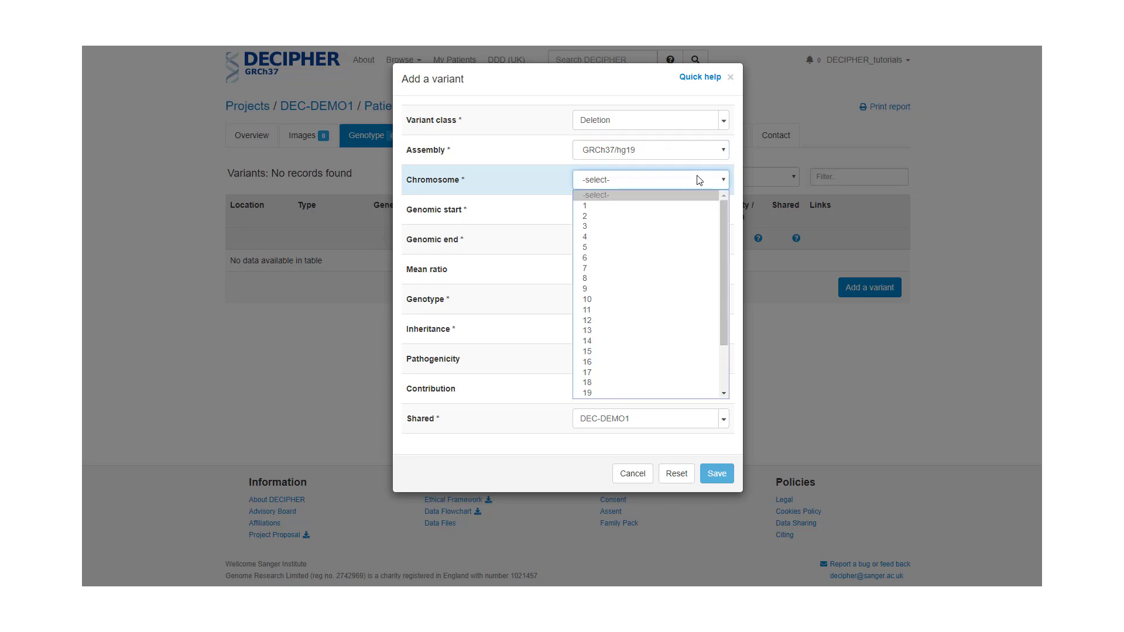
pyautogui.click(644, 261)
pyautogui.click(623, 211)
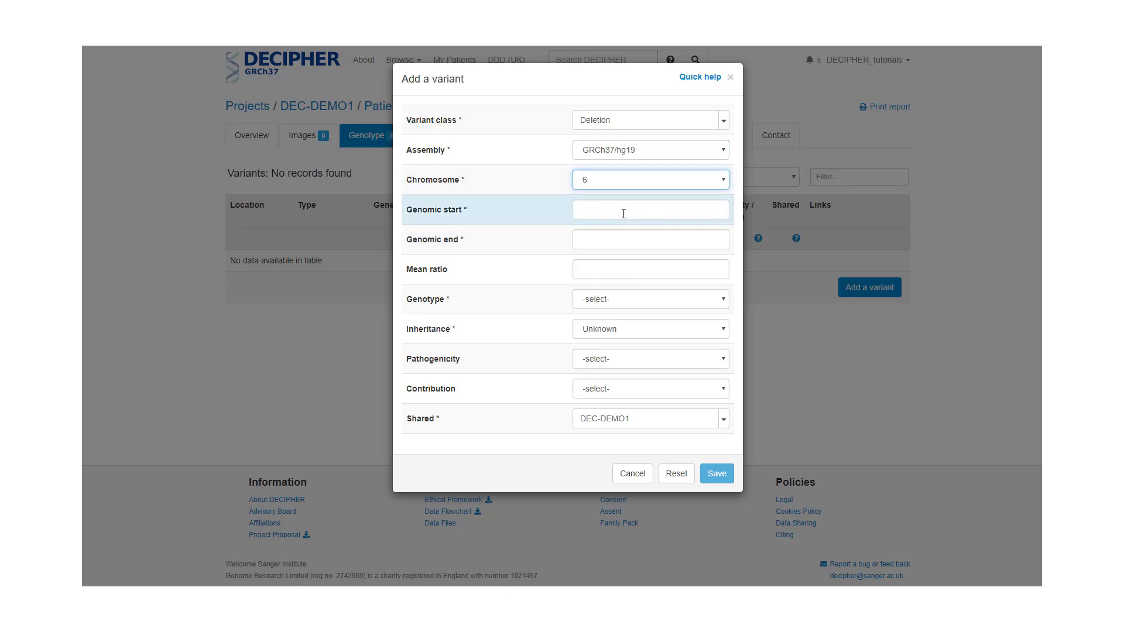
pyautogui.write('1')
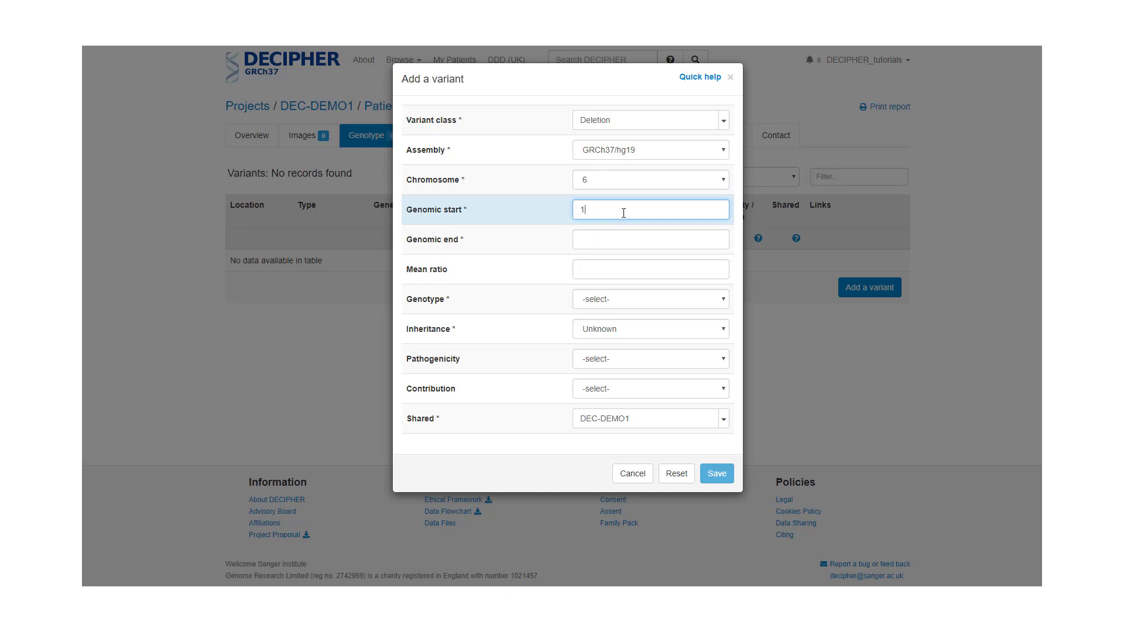
pyautogui.write('5')
pyautogui.write('639')
pyautogui.write('2359')
pyautogui.click(676, 239)
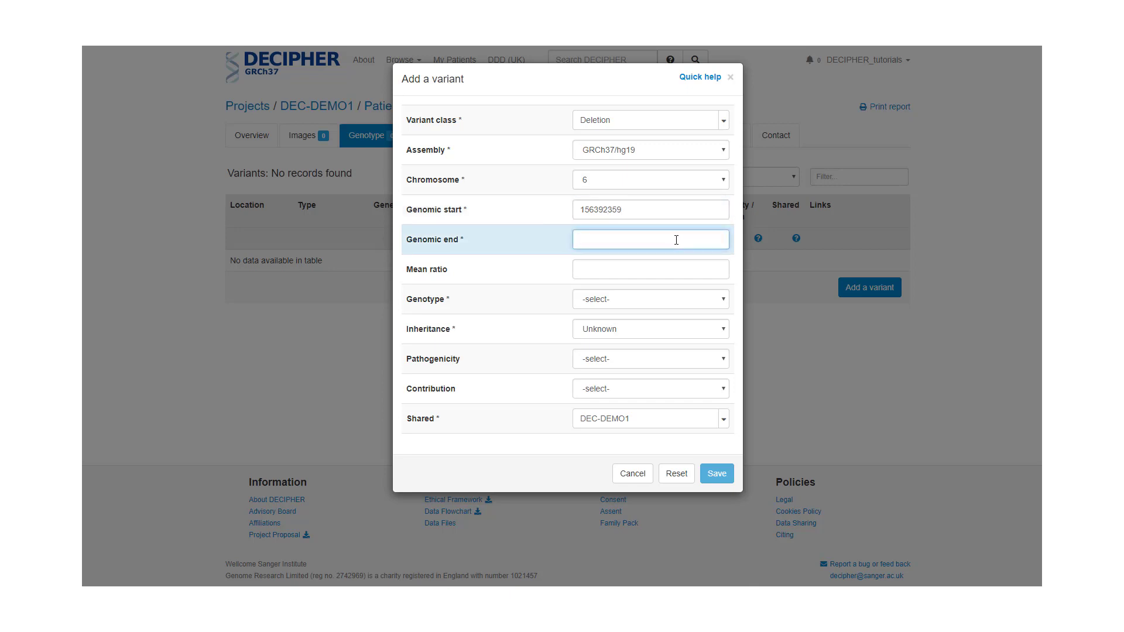
pyautogui.write('1584')
pyautogui.write('6')
pyautogui.write('4899')
# Step: Finish genomic end 158464899 and set genotype Heterozygous with De novo inheritance
pyautogui.click(671, 270)
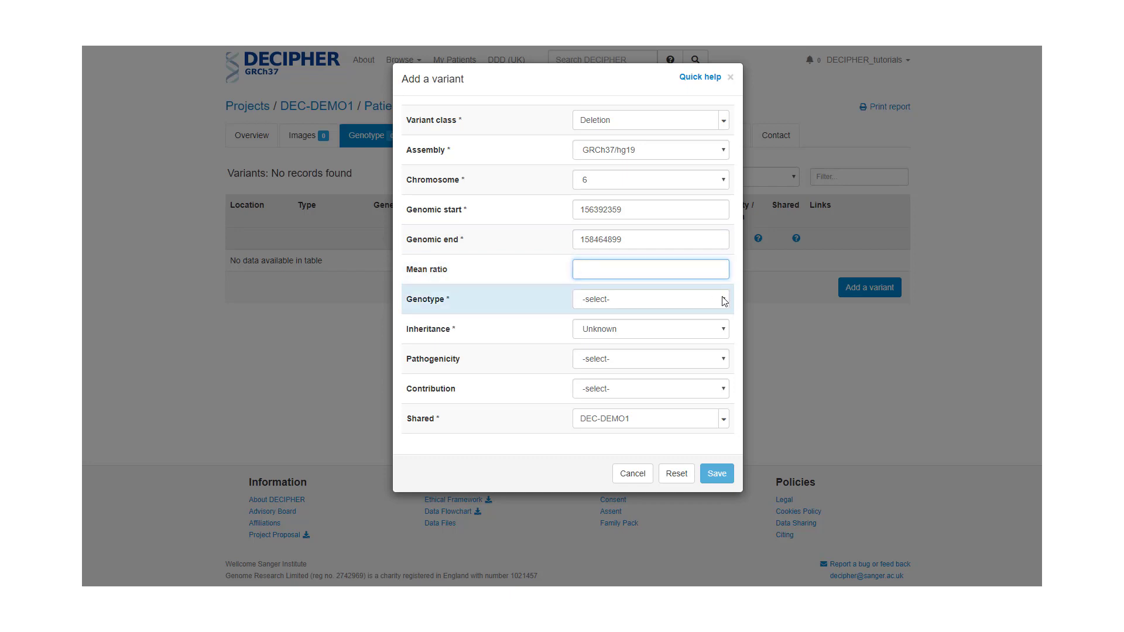
pyautogui.click(723, 301)
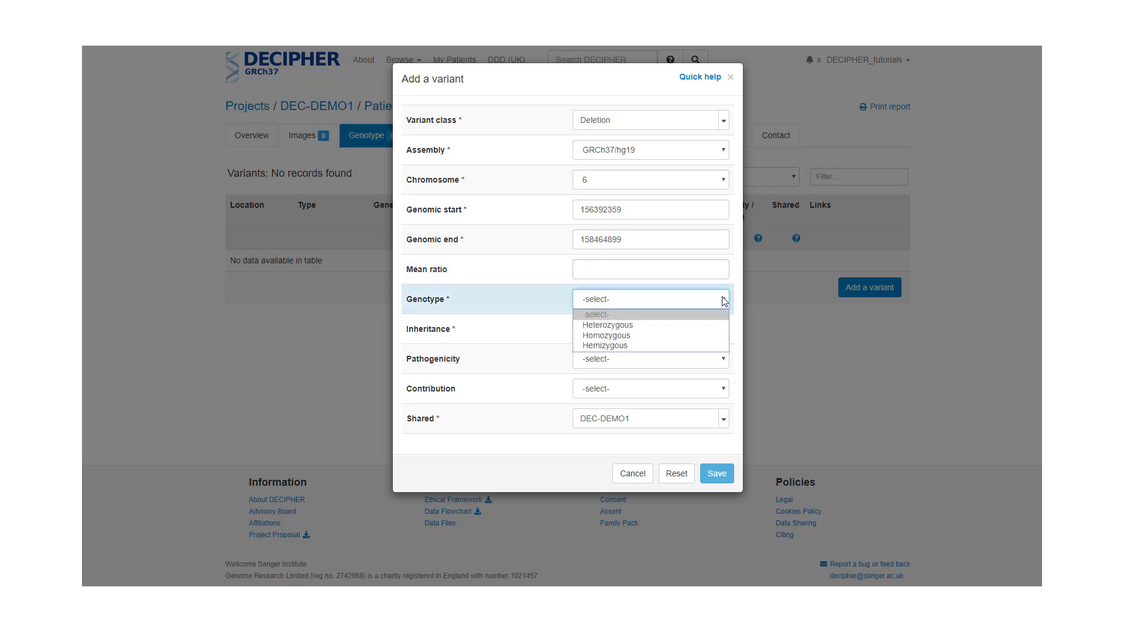
pyautogui.click(706, 326)
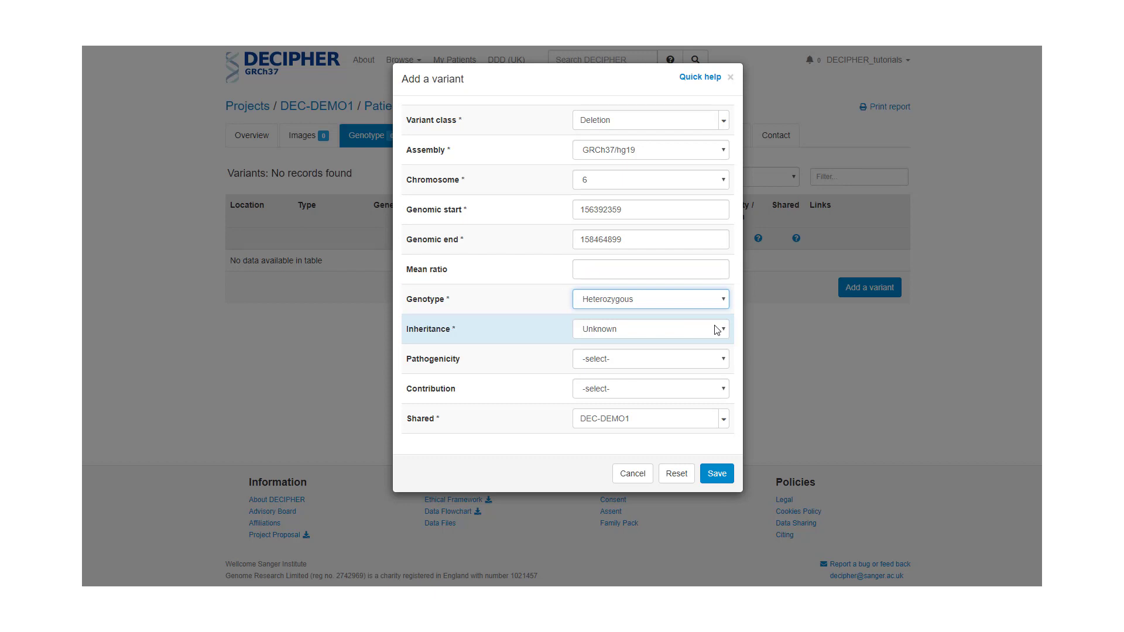
pyautogui.click(717, 329)
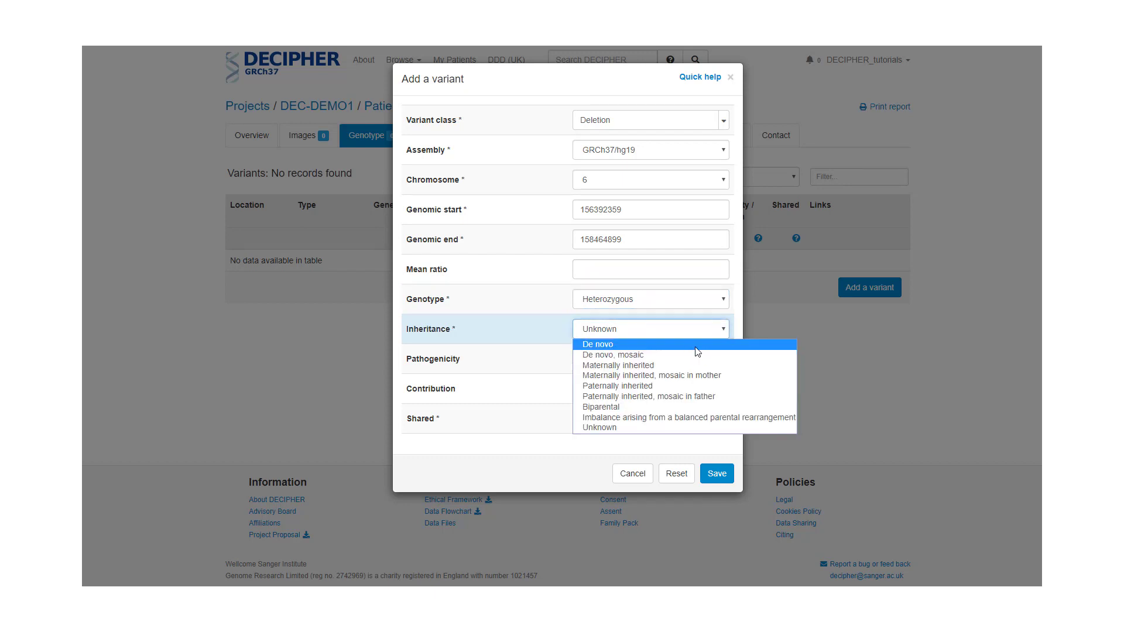
pyautogui.click(697, 346)
# Step: Leave pathogenicity and contribution unset, share within DEC-DEMO1, and view copy-number deposition help
pyautogui.click(720, 362)
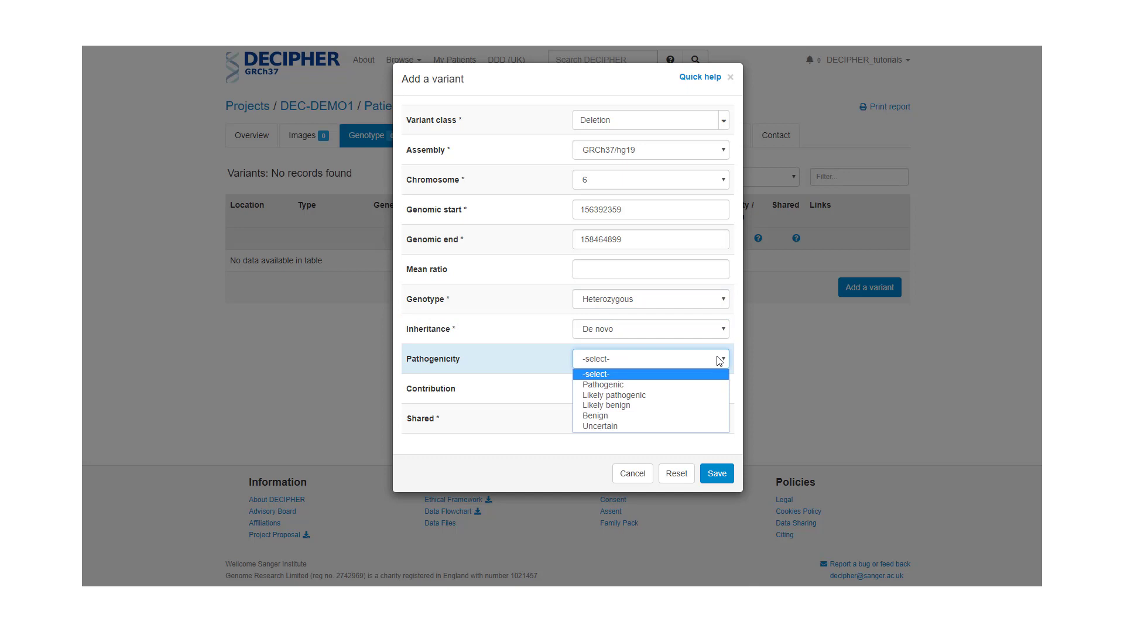
pyautogui.click(720, 361)
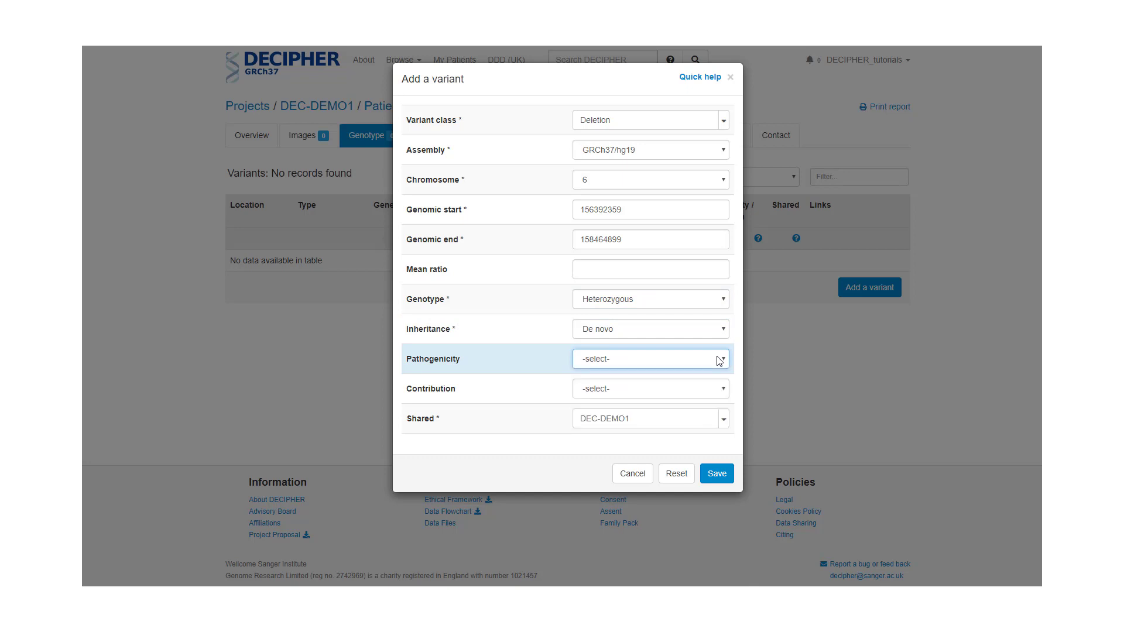
pyautogui.click(722, 391)
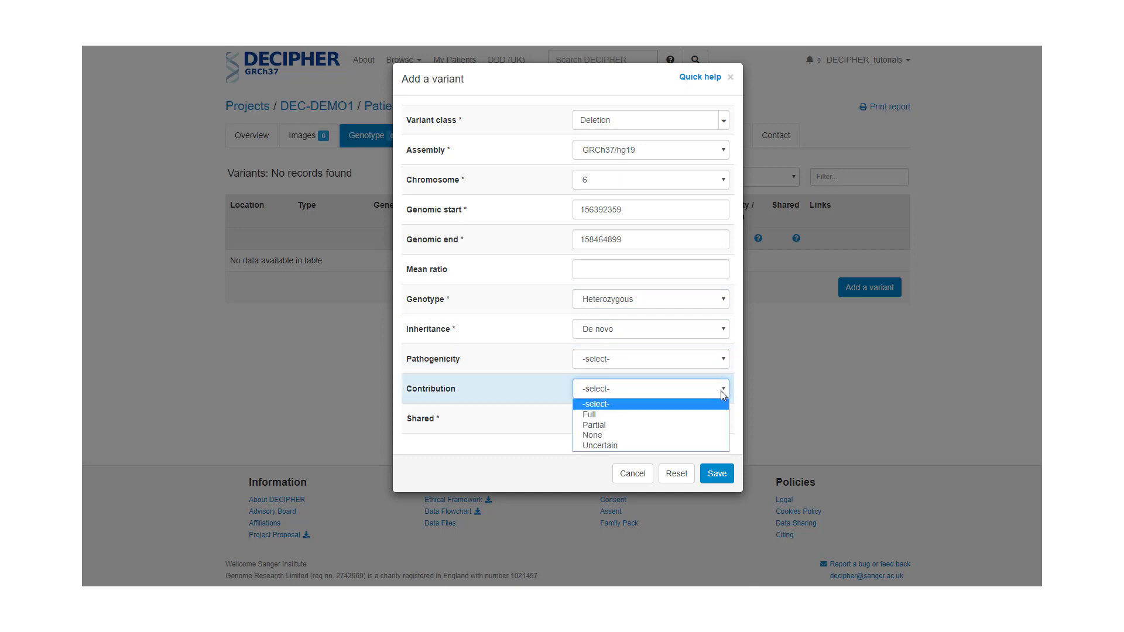
pyautogui.click(721, 391)
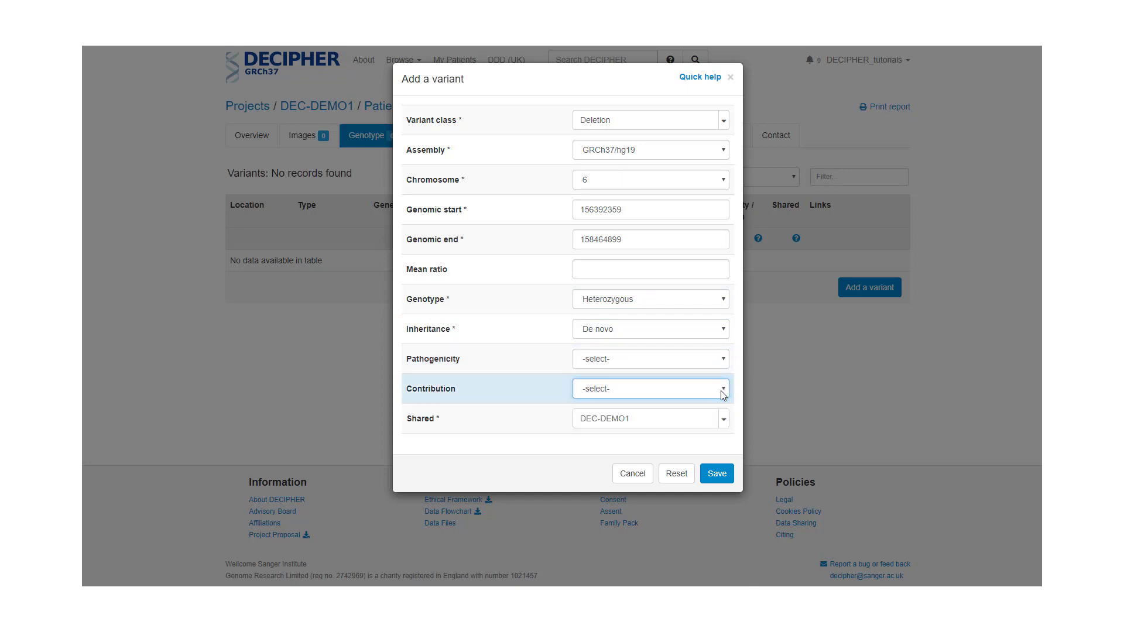
pyautogui.click(726, 422)
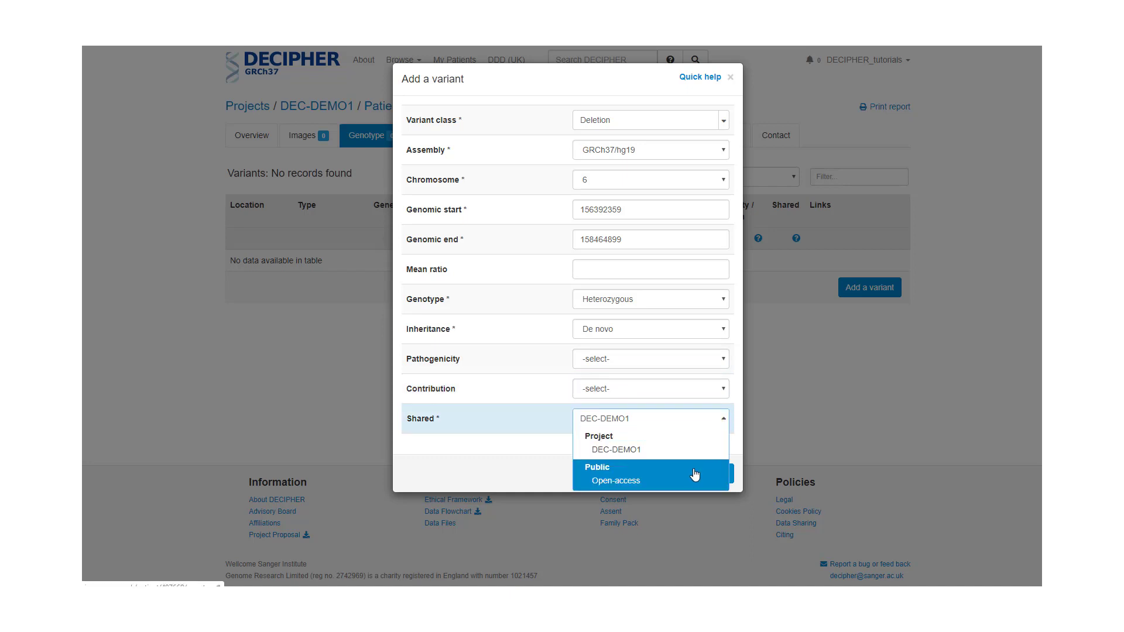
pyautogui.click(514, 448)
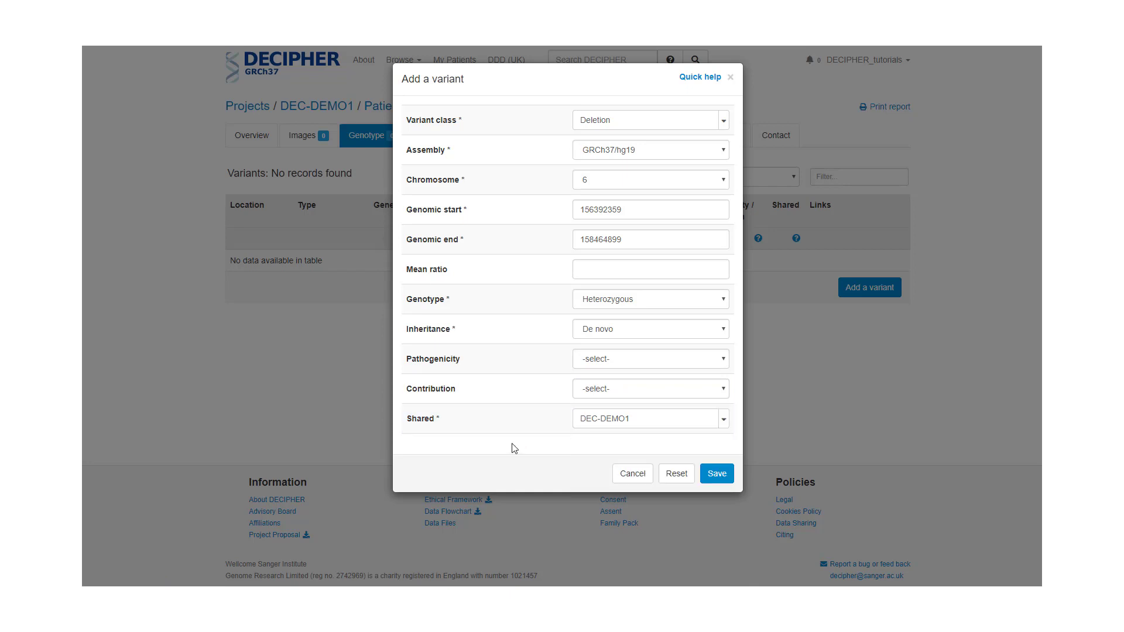
pyautogui.click(691, 79)
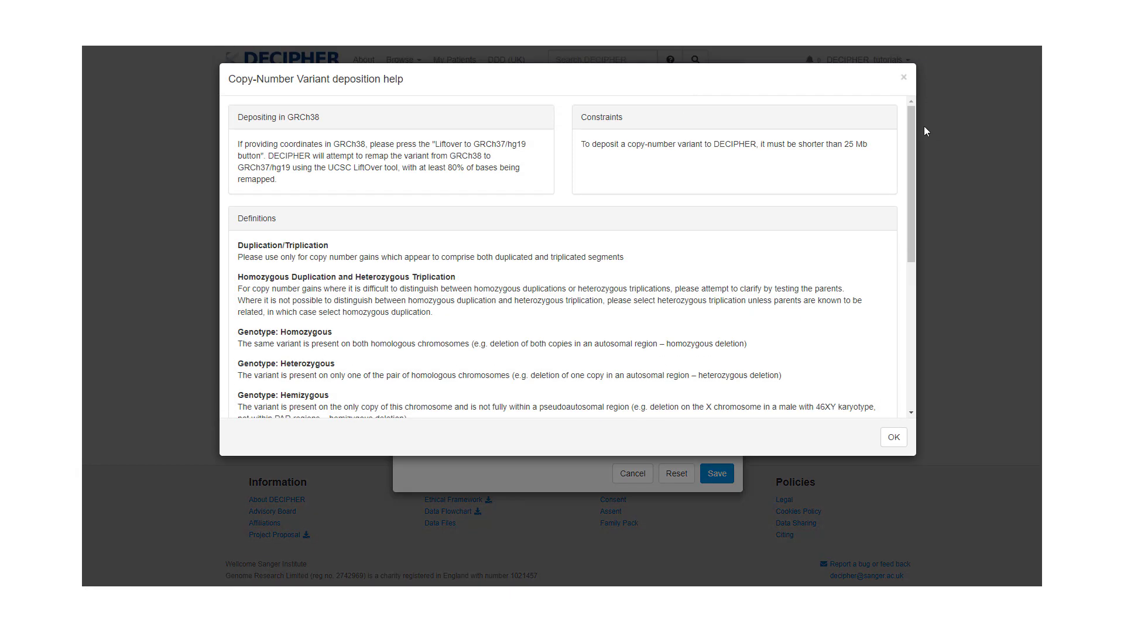
pyautogui.moveTo(910, 123)
pyautogui.mouseDown()
pyautogui.moveTo(914, 221)
pyautogui.moveTo(906, 103)
pyautogui.mouseUp()
# Step: Close the deposition help and save the chromosome 6 deletion (156392359–158464899)
pyautogui.click(896, 437)
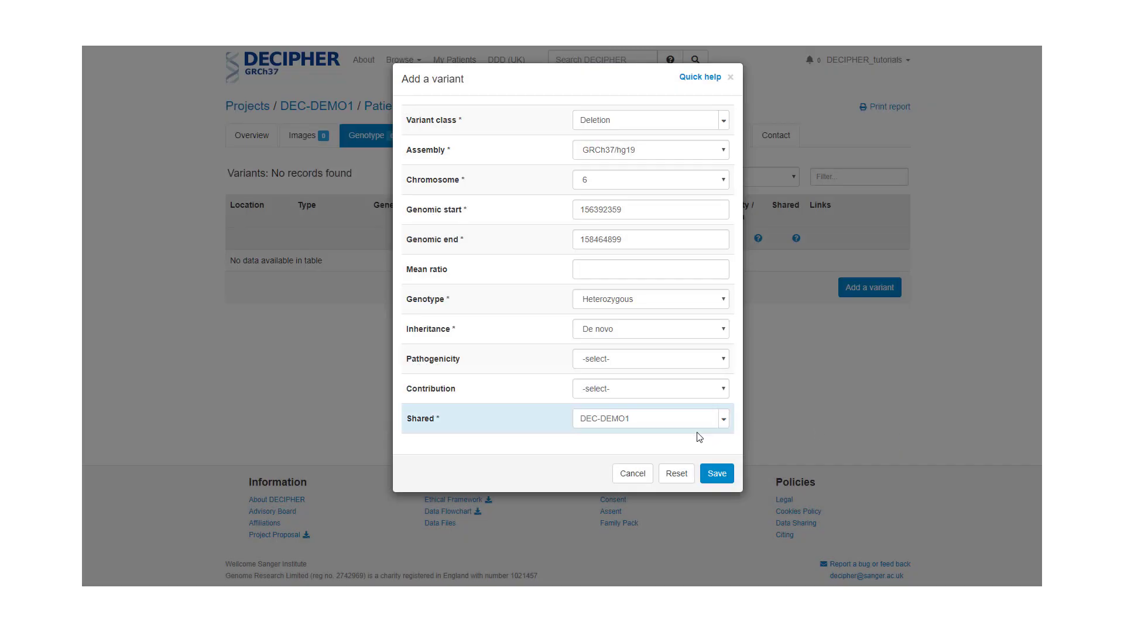
pyautogui.click(717, 473)
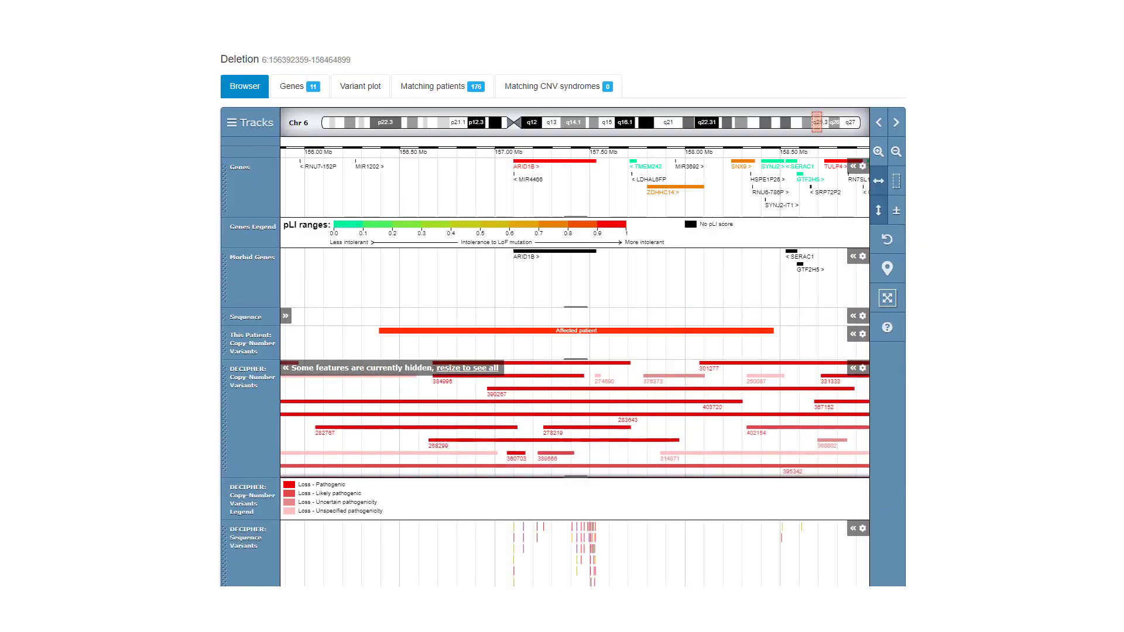
pyautogui.scroll(5, 562, 351)
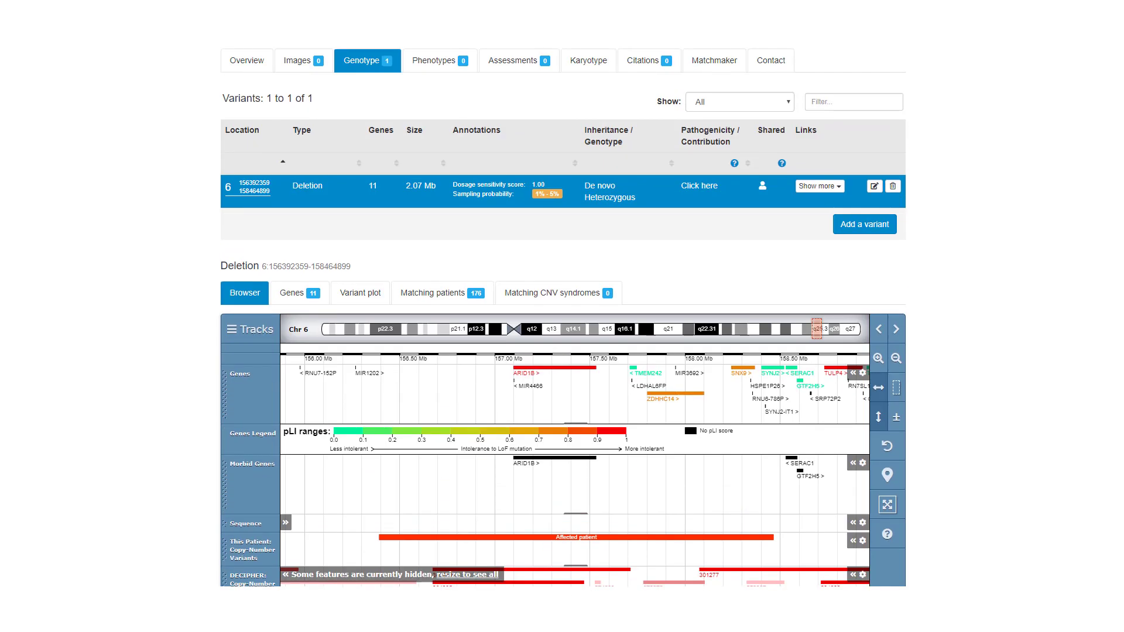
pyautogui.scroll(5, 562, 351)
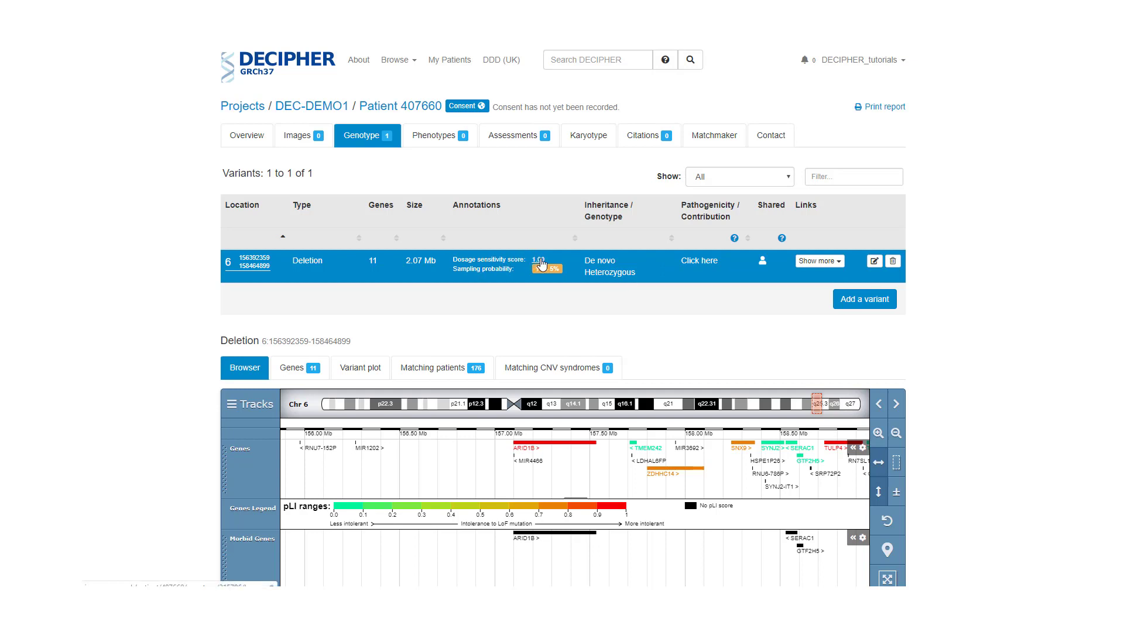
pyautogui.click(542, 263)
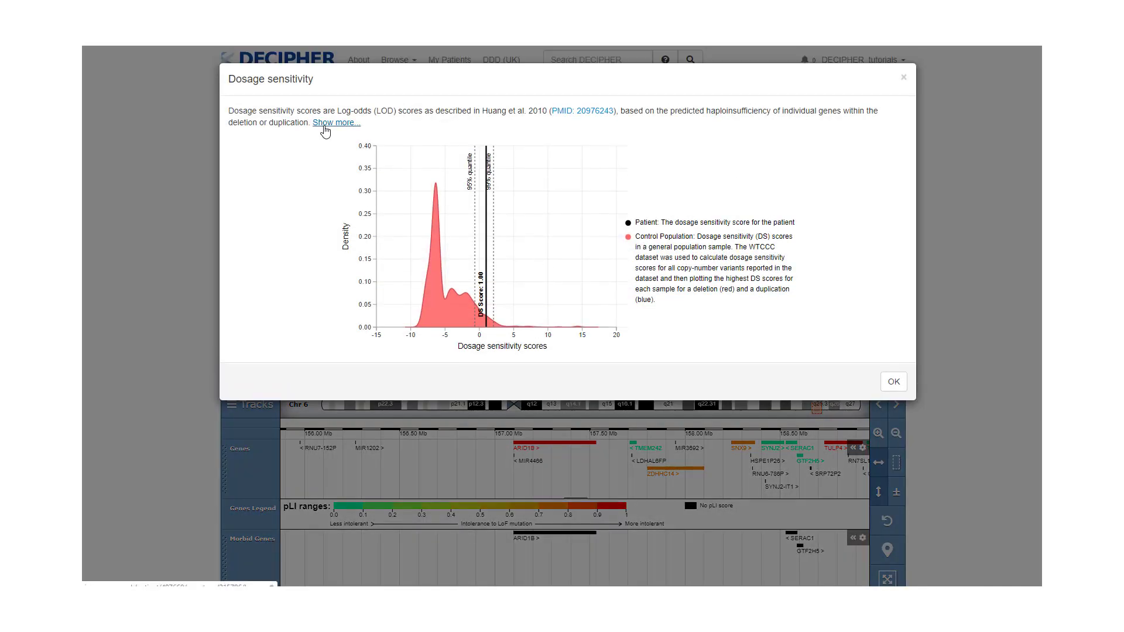
pyautogui.click(332, 122)
pyautogui.click(325, 128)
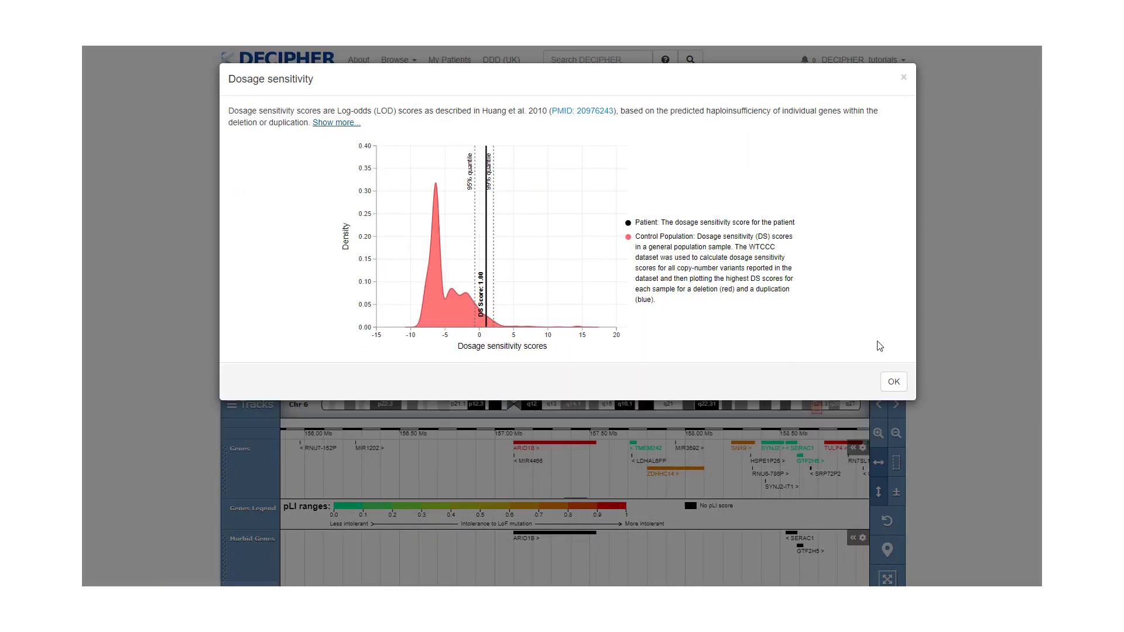
pyautogui.click(894, 360)
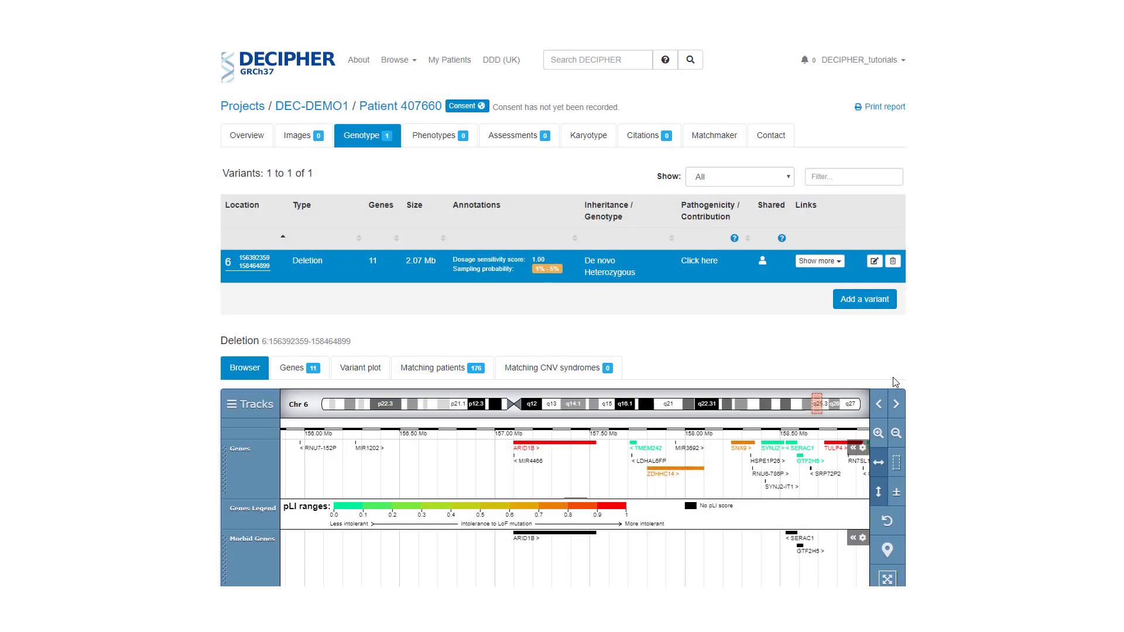
pyautogui.click(839, 262)
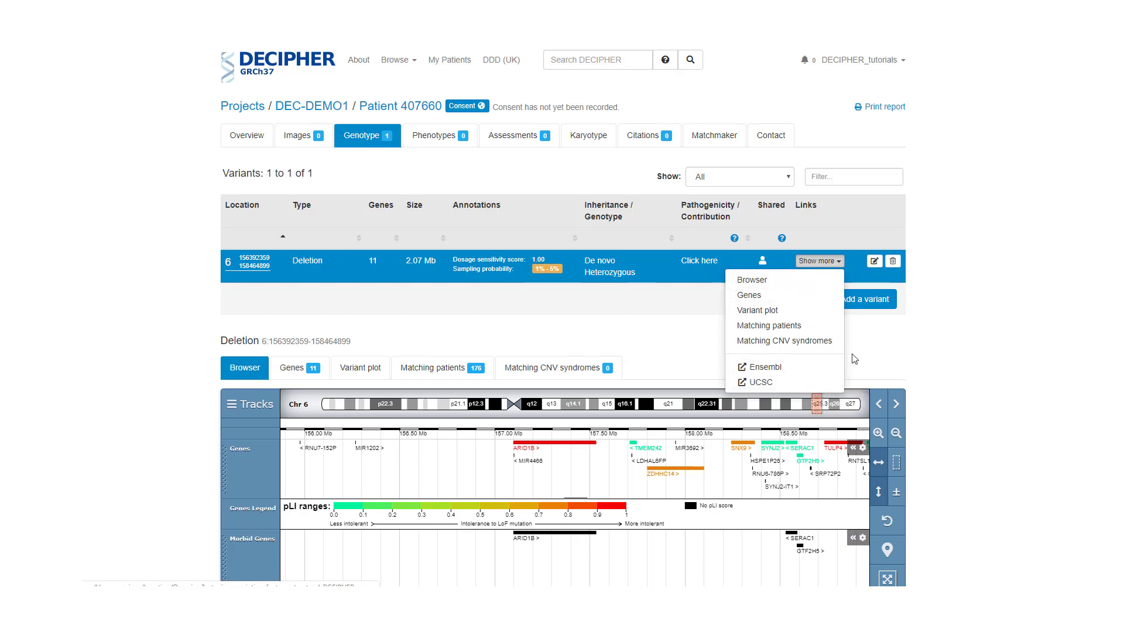
pyautogui.click(878, 349)
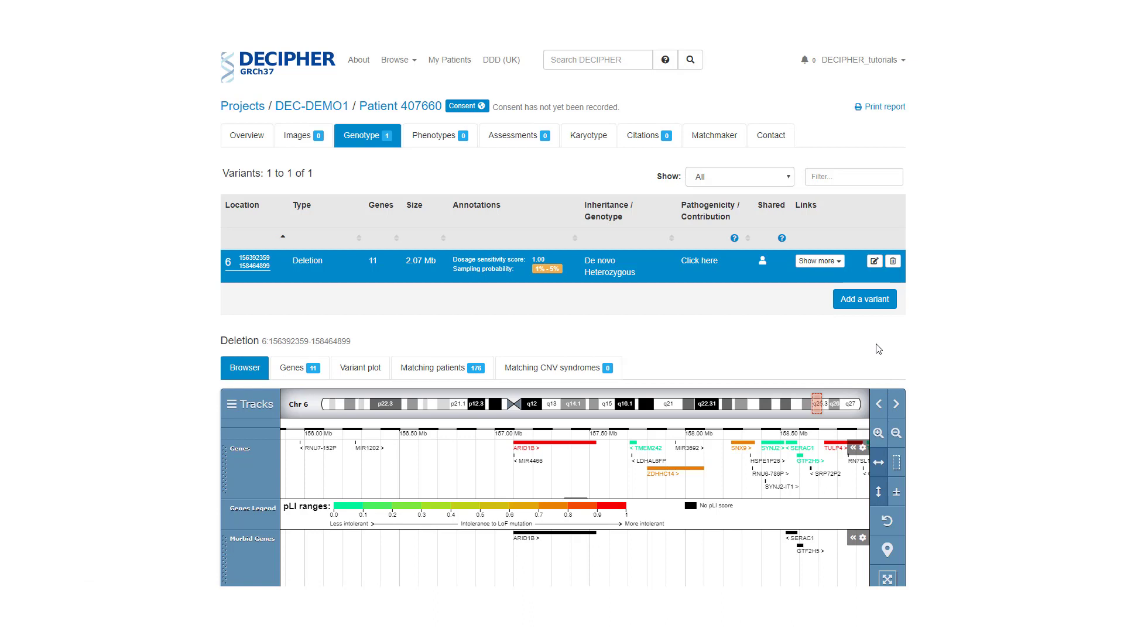